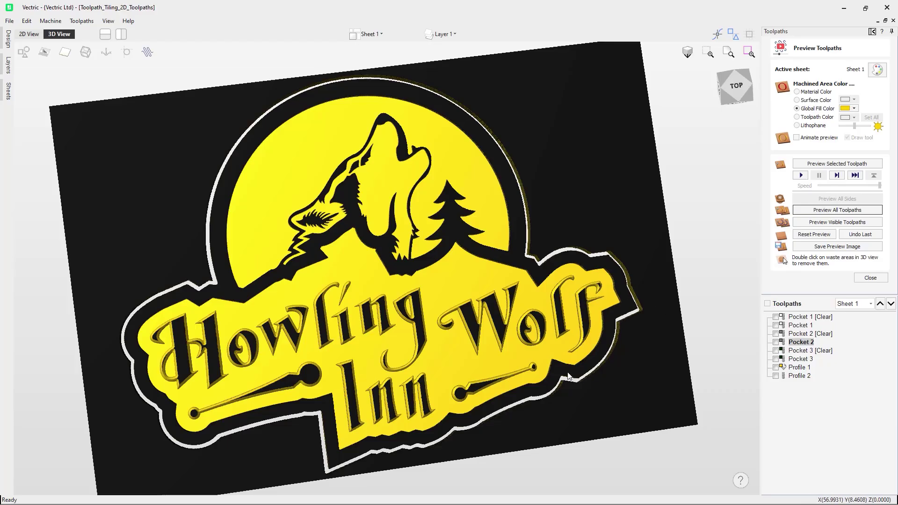
Step: Remove the waste material around the sign in the toolpath preview, and arrange the 2D view above the 3D view
{"action": "double_click", "coordinate": [642, 380]}
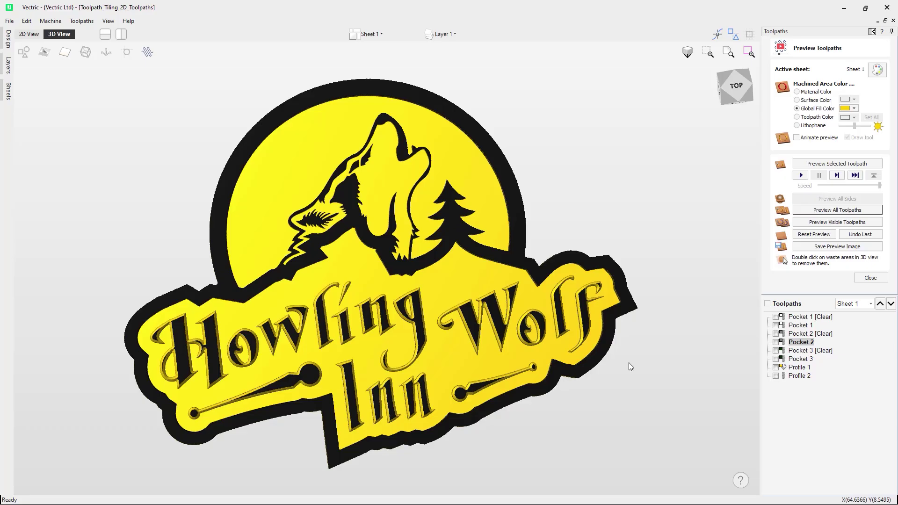
{"action": "left_click", "coordinate": [870, 277]}
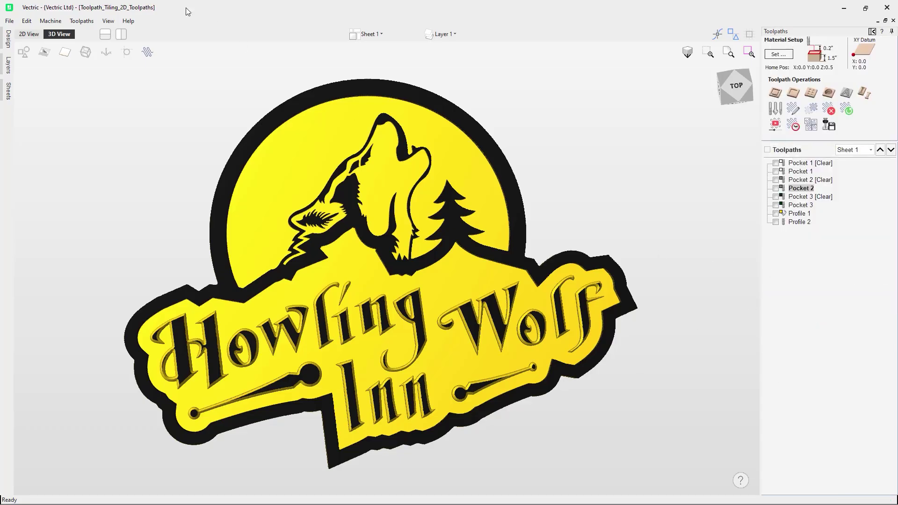
{"action": "left_click", "coordinate": [105, 33]}
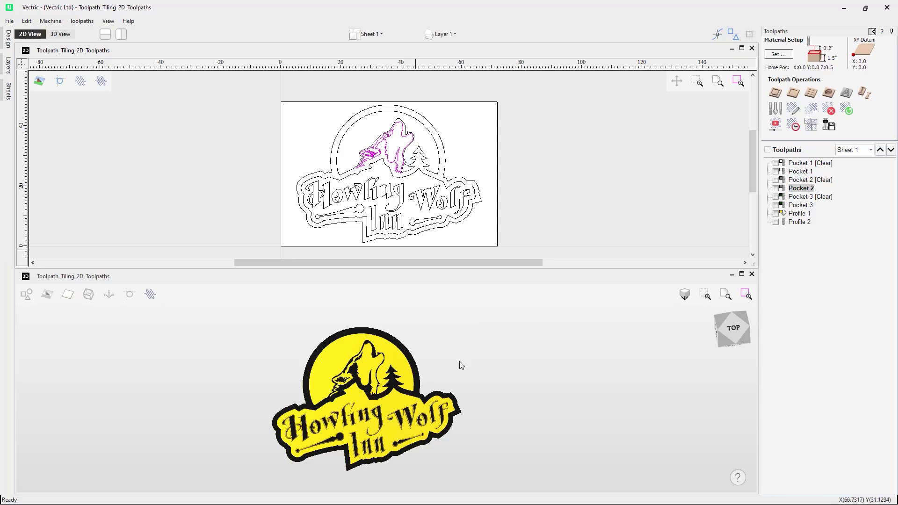
{"action": "left_click", "coordinate": [585, 348]}
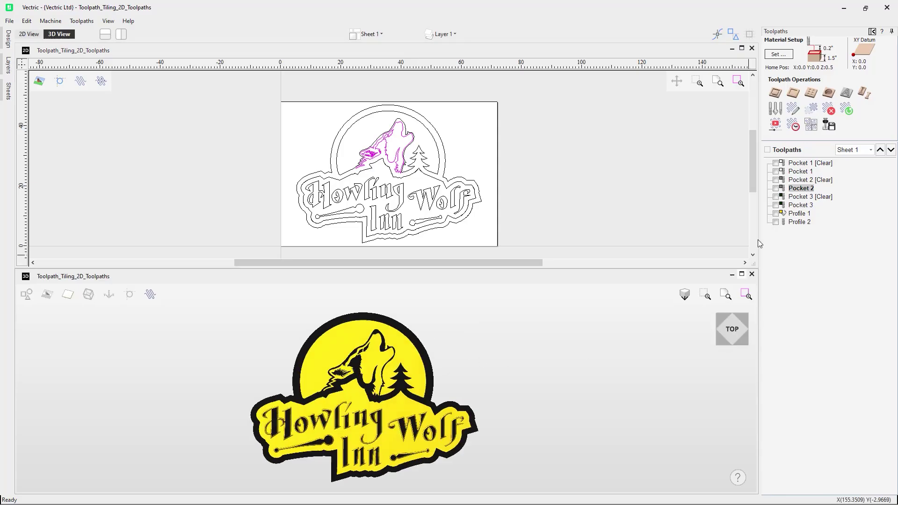
Step: Turn on toolpath tiling, compare the Feed-through in X and Feed-through in Y modes, and choose Individual Tiles
{"action": "left_click", "coordinate": [812, 126]}
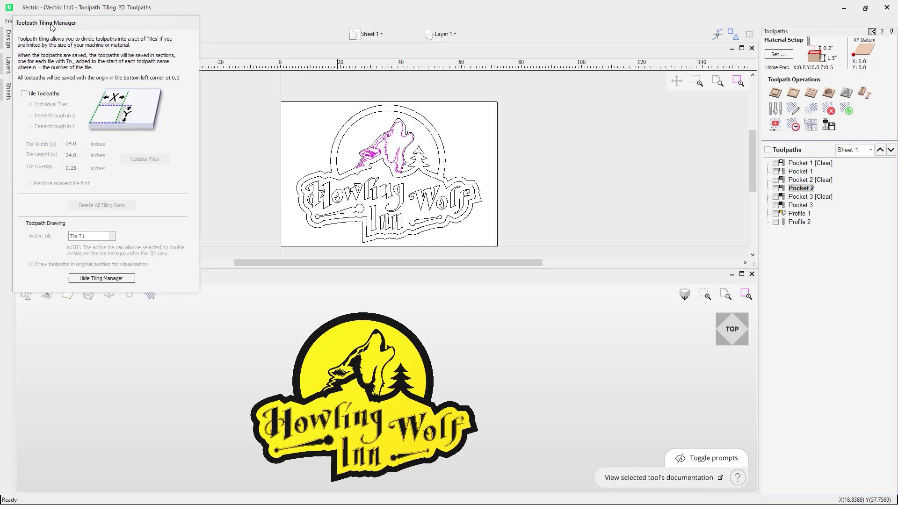
{"action": "left_click", "coordinate": [25, 94]}
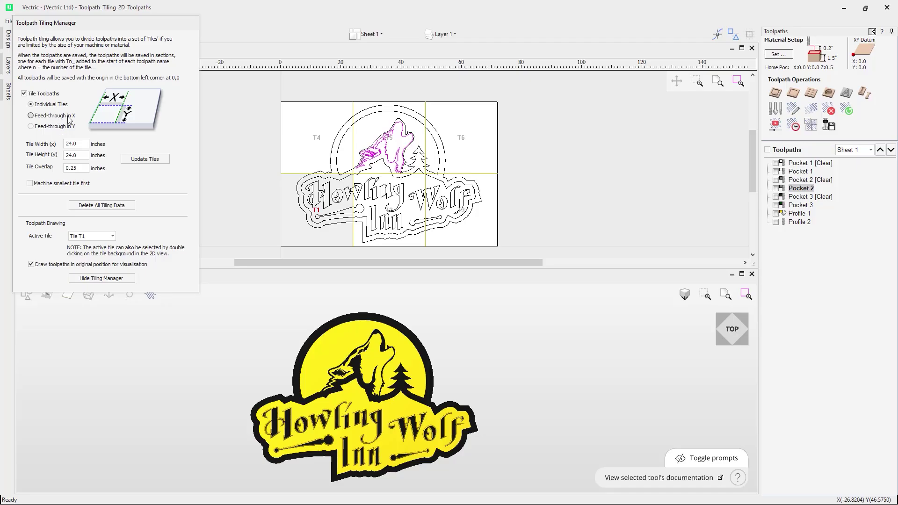
{"action": "left_click", "coordinate": [68, 118]}
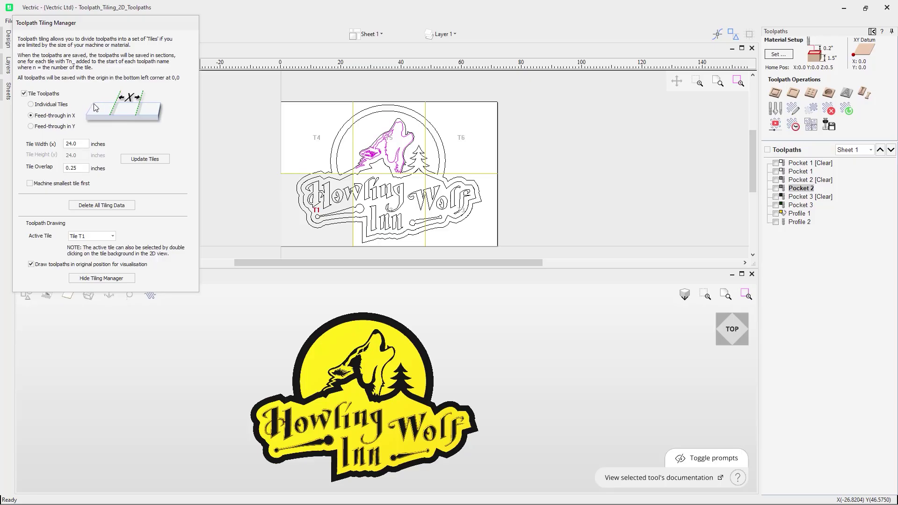
{"action": "left_click", "coordinate": [31, 127]}
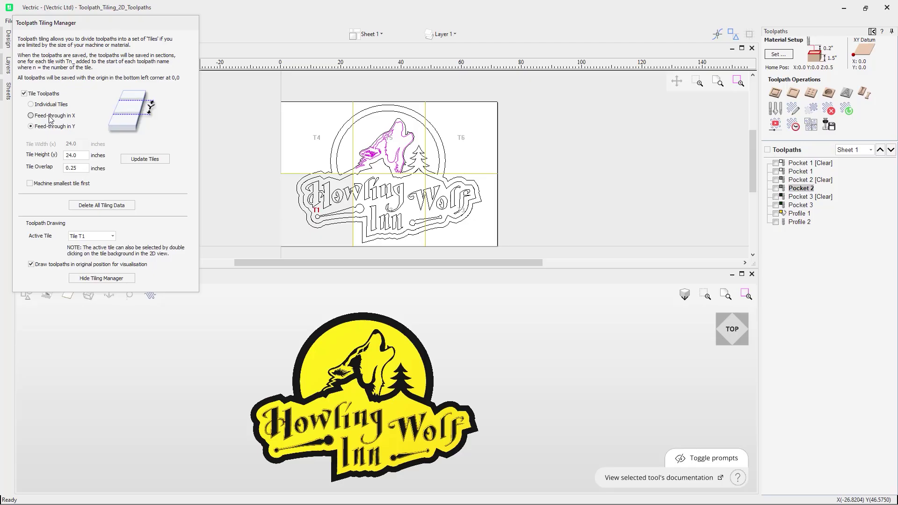
{"action": "left_click", "coordinate": [30, 104]}
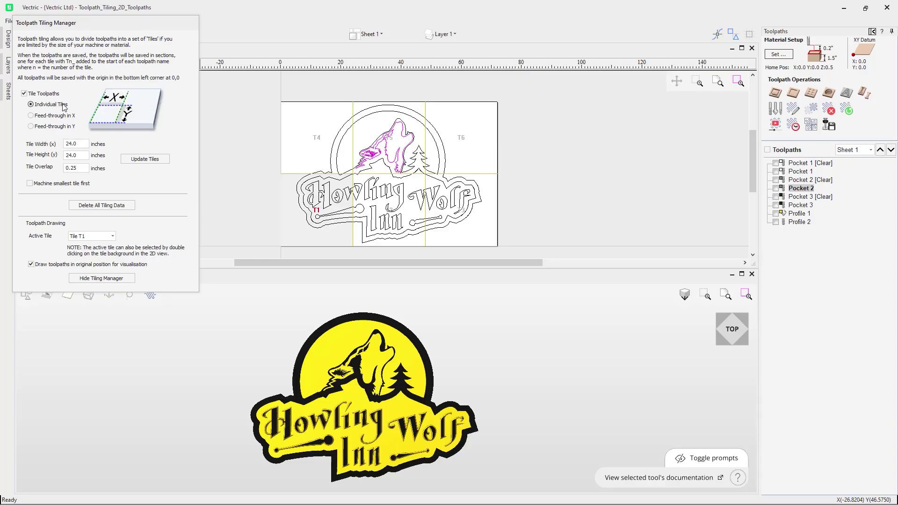
{"action": "left_click", "coordinate": [50, 105]}
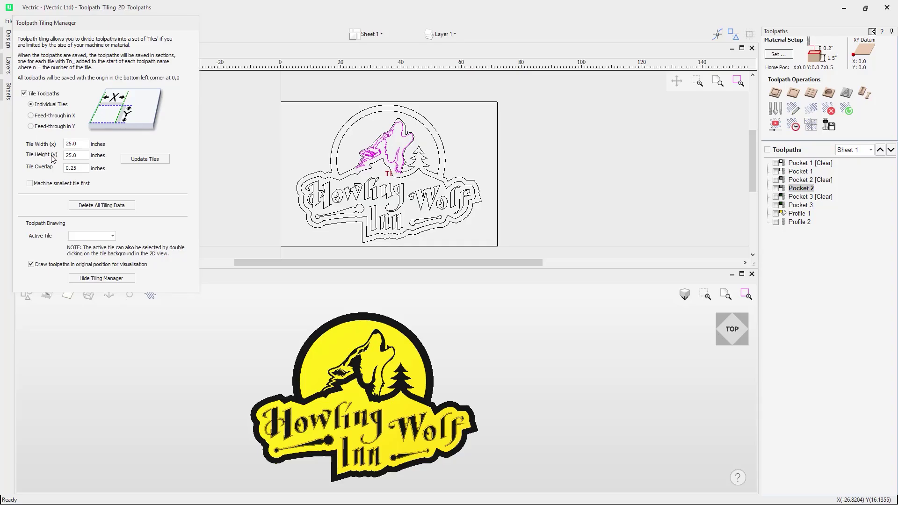
Step: Divide the toolpaths into tiles 20 inches wide and 20 inches high, with the smallest tile machined first
{"action": "left_click", "coordinate": [74, 143]}
{"action": "left_click", "coordinate": [127, 158]}
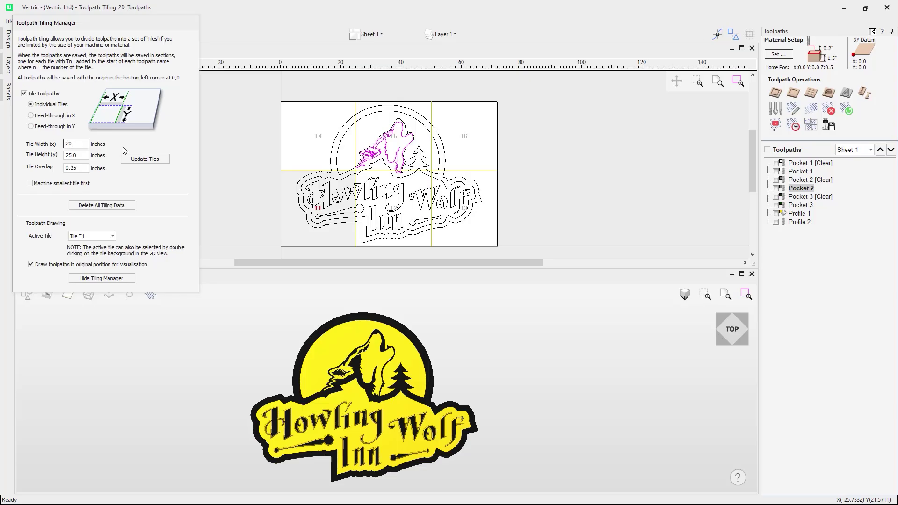
{"action": "key", "text": "Tab"}
{"action": "key", "text": "Tab"}
{"action": "left_click", "coordinate": [64, 155]}
{"action": "left_click", "coordinate": [140, 159]}
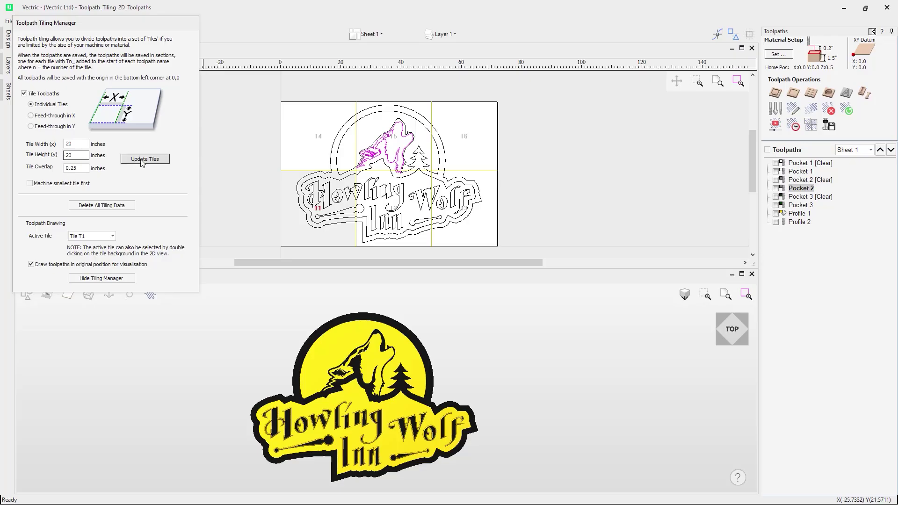
{"action": "left_click", "coordinate": [145, 159]}
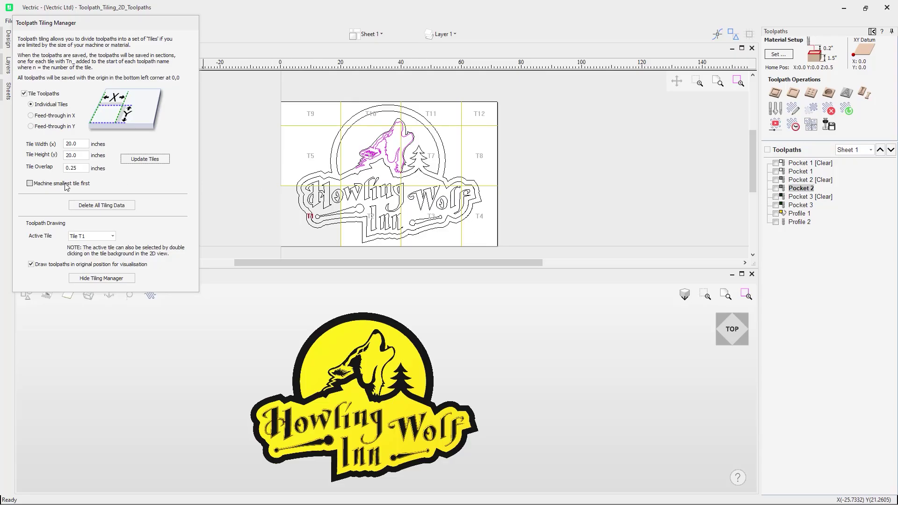
{"action": "left_click_drag", "start_coordinate": [65, 187], "coordinate": [86, 189]}
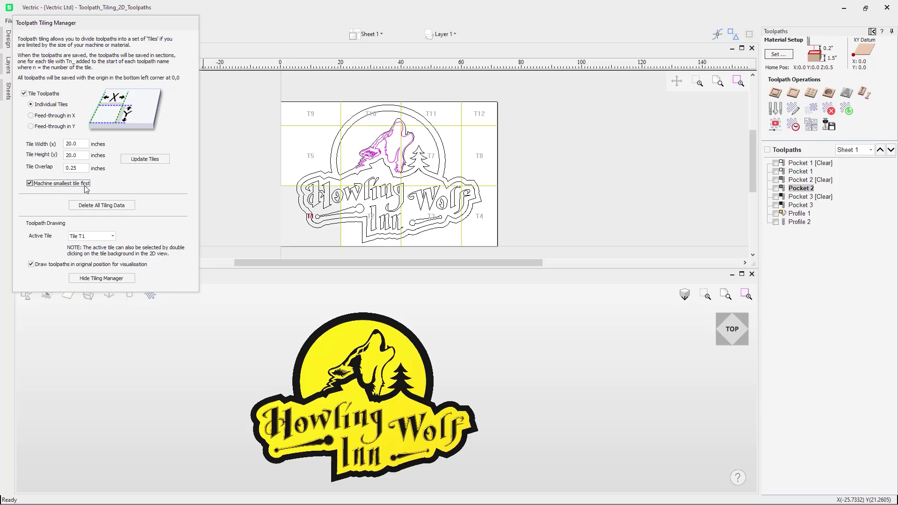
{"action": "left_click", "coordinate": [151, 163]}
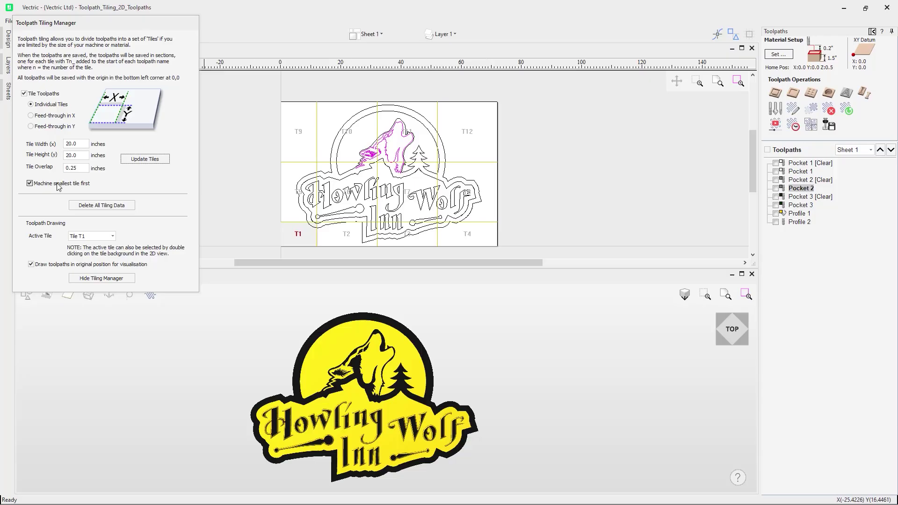
Step: Turn off machining the smallest tile first, and update the tiles to 24 by 24 inches with a 0.0 inch overlap
{"action": "left_click", "coordinate": [30, 183]}
{"action": "double_click", "coordinate": [70, 144]}
{"action": "type", "text": "24"}
{"action": "key", "text": "Tab"}
{"action": "key", "text": "Tab"}
{"action": "left_click", "coordinate": [146, 159]}
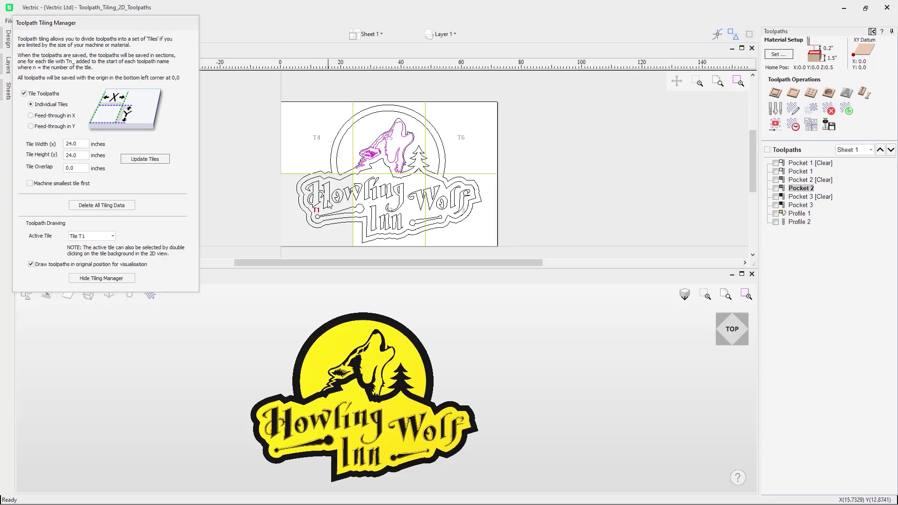
Step: Activate tiles T2 through T6 one after another in the 2D view, and make T1 the active tile
{"action": "double_click", "coordinate": [392, 226]}
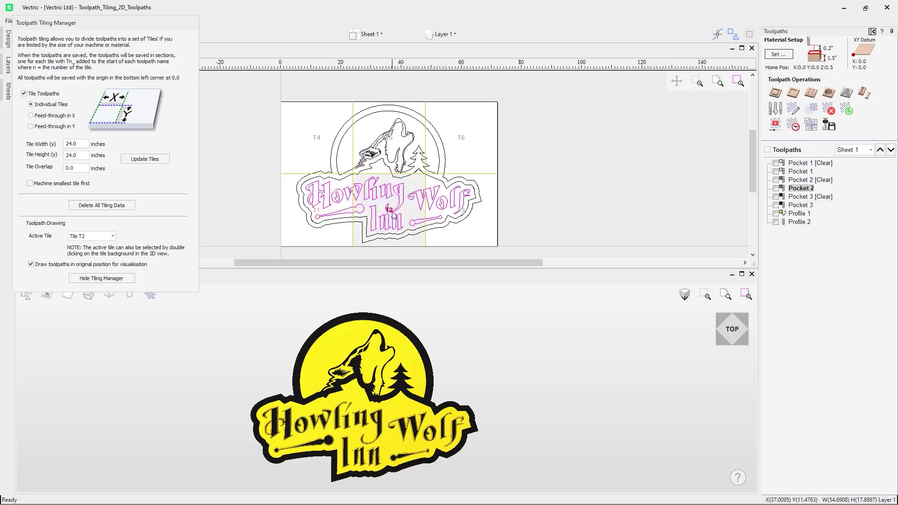
{"action": "double_click", "coordinate": [459, 228]}
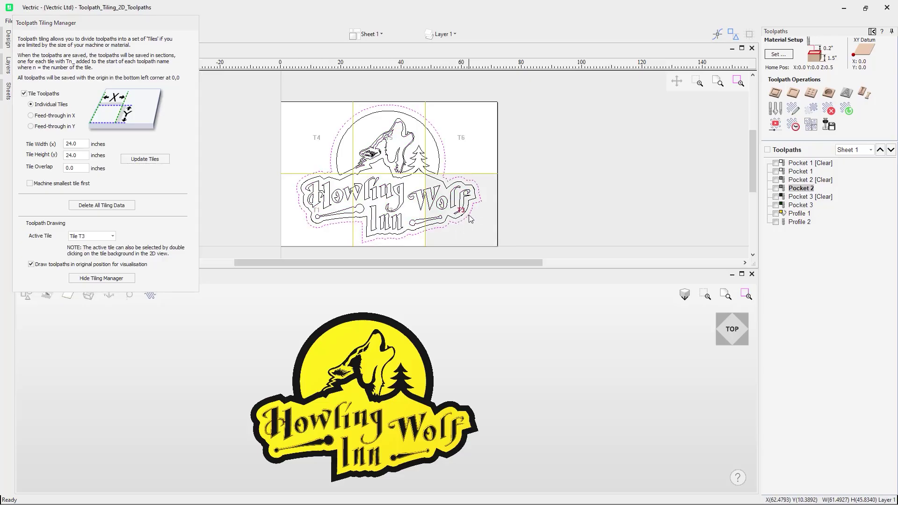
{"action": "double_click", "coordinate": [310, 152]}
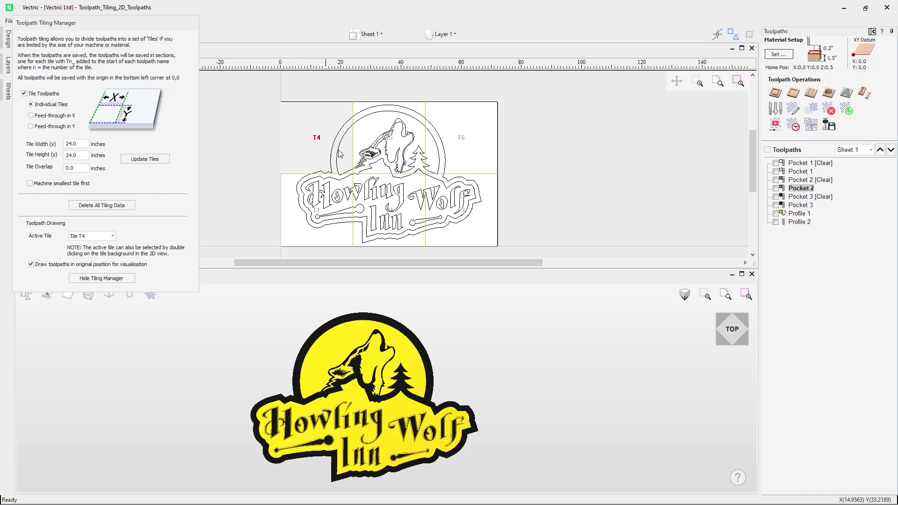
{"action": "double_click", "coordinate": [420, 139]}
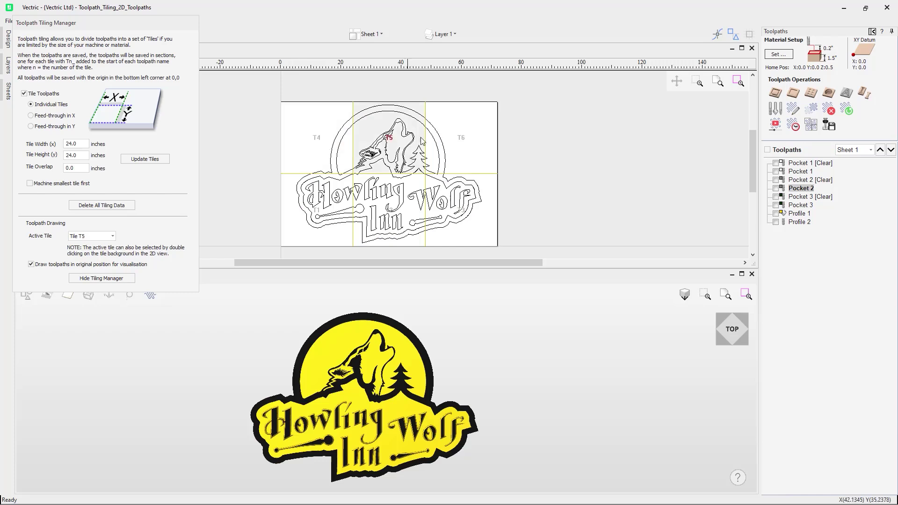
{"action": "double_click", "coordinate": [450, 152]}
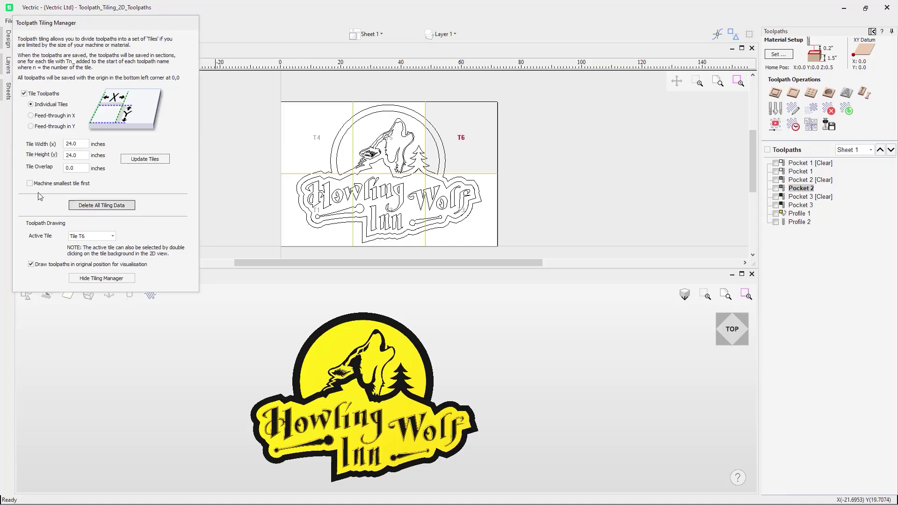
{"action": "left_click", "coordinate": [74, 209]}
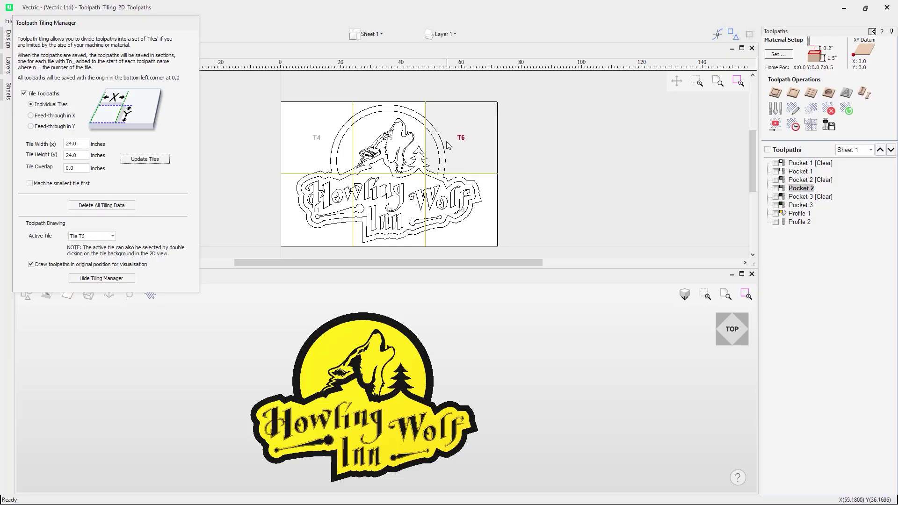
{"action": "left_click", "coordinate": [92, 236]}
{"action": "left_click", "coordinate": [79, 245]}
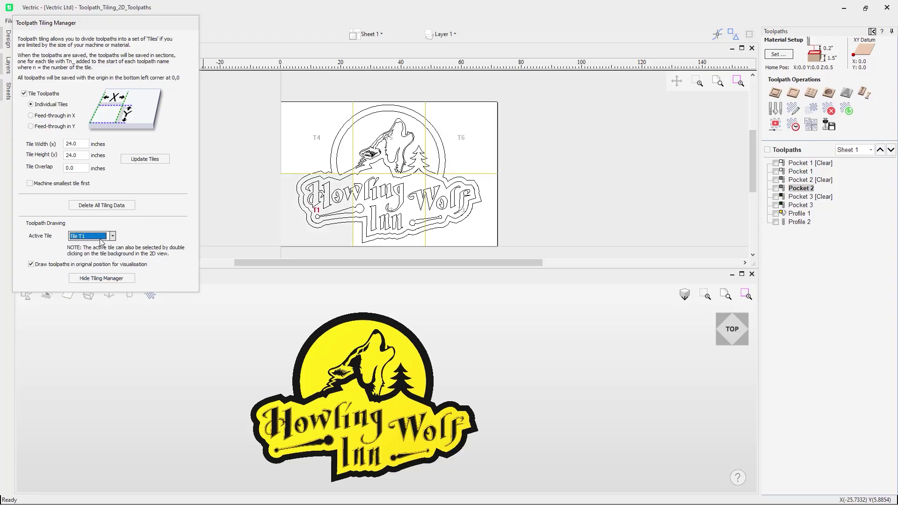
Step: Reset the toolpath preview to blank material and show all toolpaths for tile T1 in the 3D view
{"action": "left_click", "coordinate": [775, 123]}
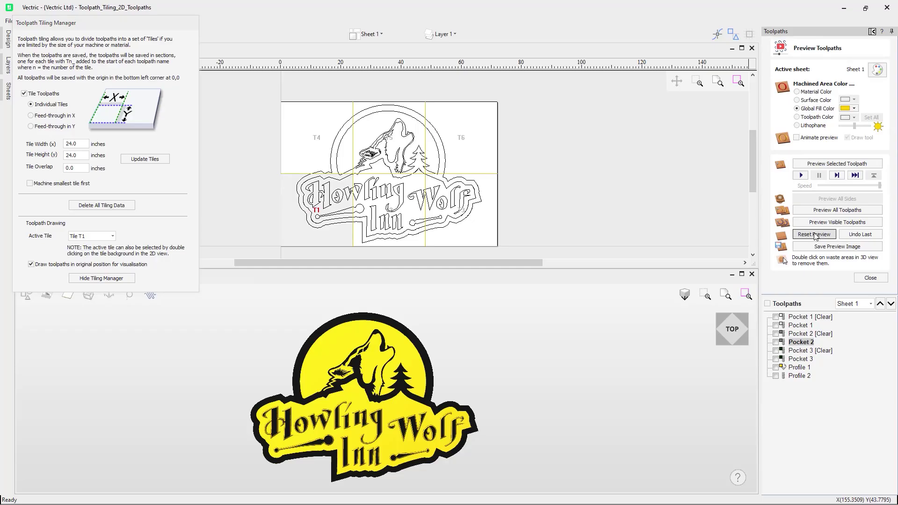
{"action": "left_click", "coordinate": [814, 234]}
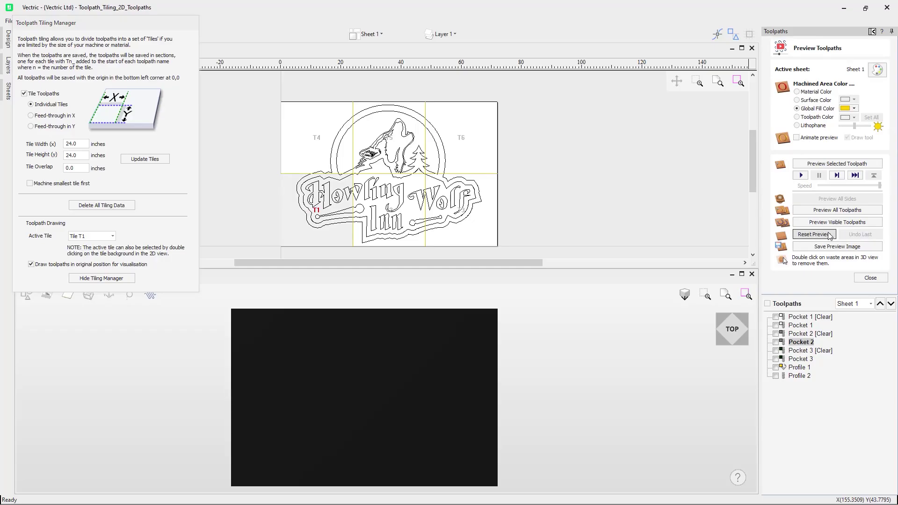
{"action": "left_click", "coordinate": [767, 304]}
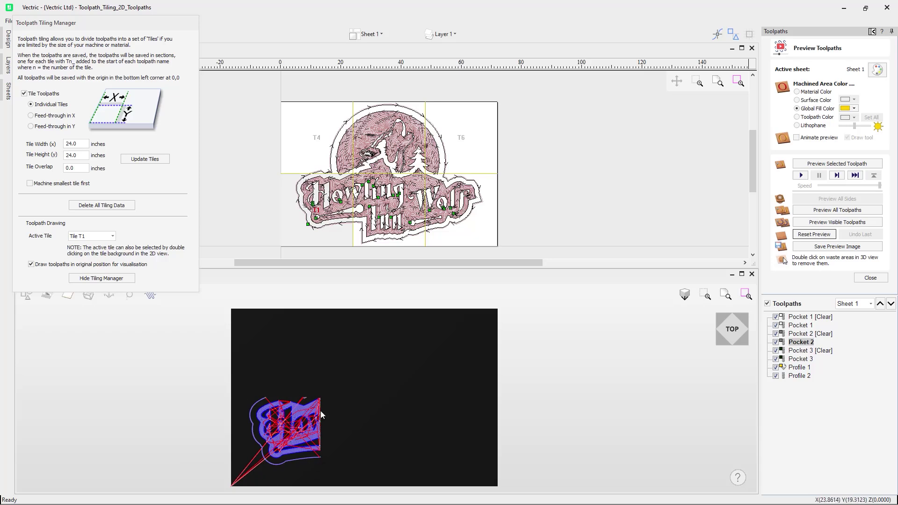
{"action": "middle_click_drag", "start_coordinate": [376, 442], "coordinate": [474, 393]}
{"action": "scroll", "coordinate": [381, 331], "scroll_direction": "up", "scroll_amount": 2}
{"action": "scroll", "coordinate": [382, 331], "scroll_direction": "up", "scroll_amount": 3}
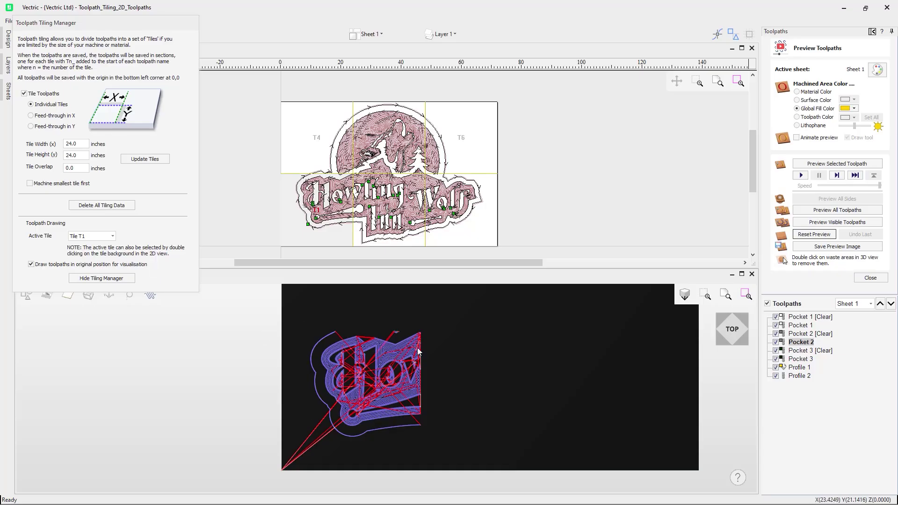
Step: Make T2 the active tile and turn off drawing toolpaths in their original position
{"action": "left_click", "coordinate": [96, 237]}
{"action": "left_click", "coordinate": [96, 251]}
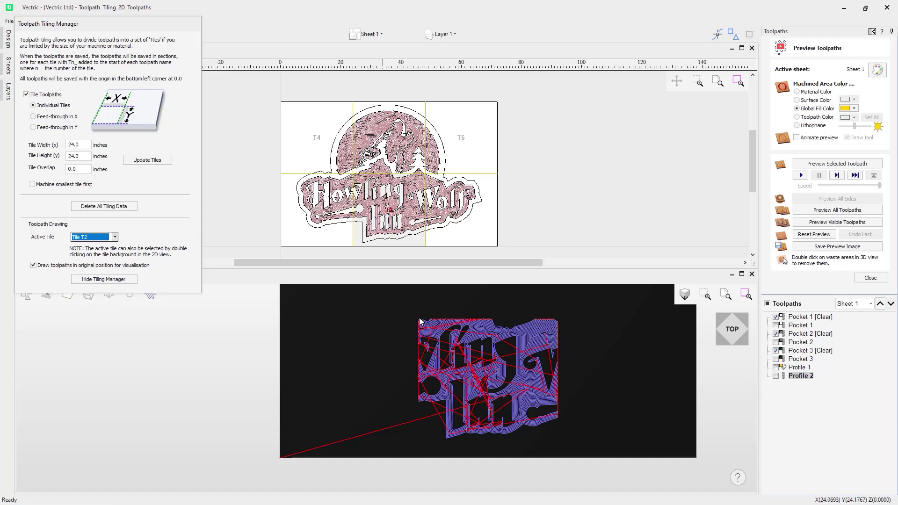
{"action": "left_click", "coordinate": [34, 265]}
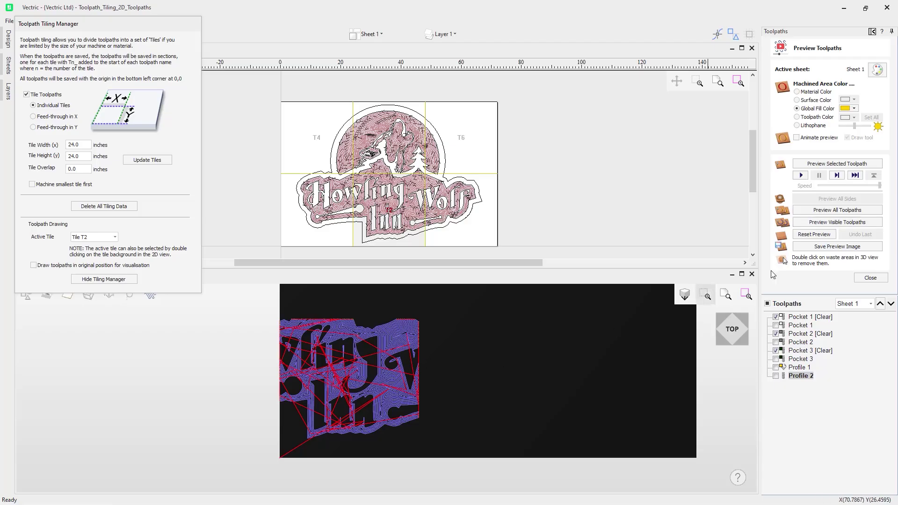
Step: Show all toolpaths, preview the visible ones for tile T2, and inspect the lettering at the tile's edge
{"action": "left_click", "coordinate": [767, 303]}
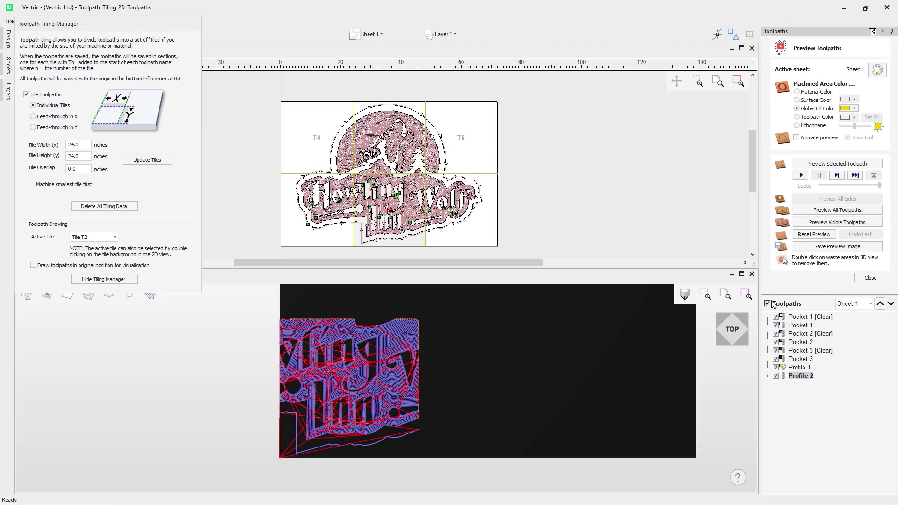
{"action": "left_click", "coordinate": [816, 222]}
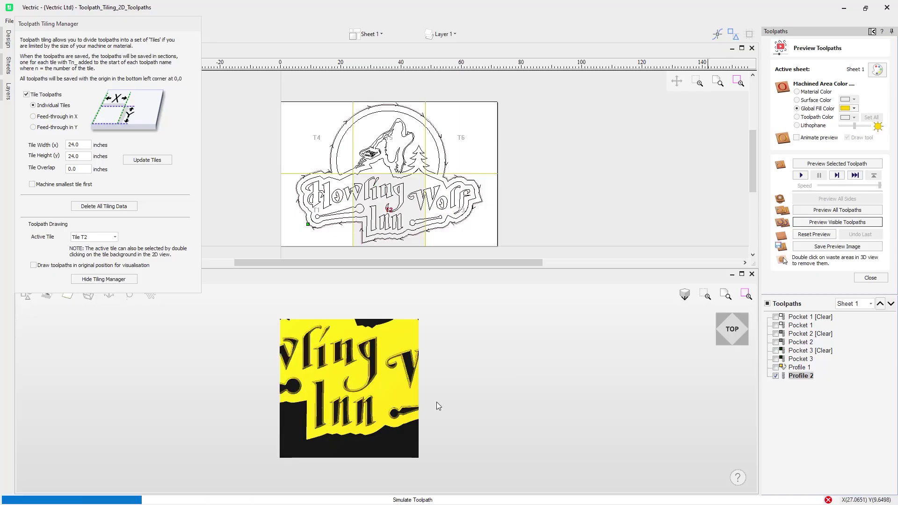
{"action": "left_click_drag", "start_coordinate": [509, 469], "coordinate": [349, 417]}
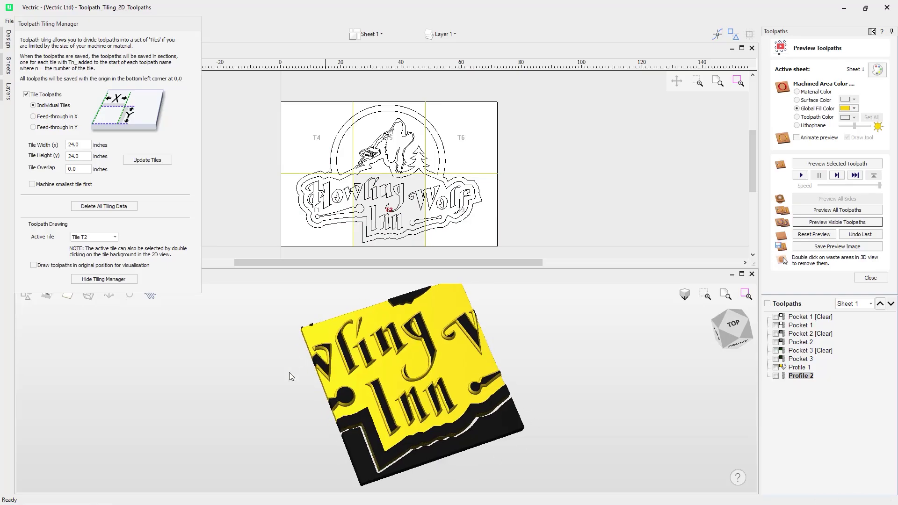
{"action": "scroll", "coordinate": [335, 367], "scroll_direction": "up", "scroll_amount": 1}
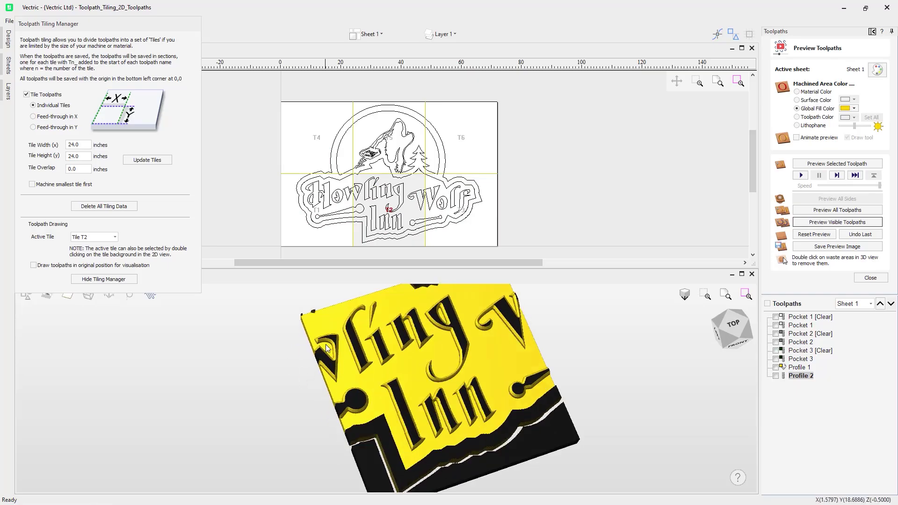
{"action": "scroll", "coordinate": [293, 355], "scroll_direction": "up", "scroll_amount": 4}
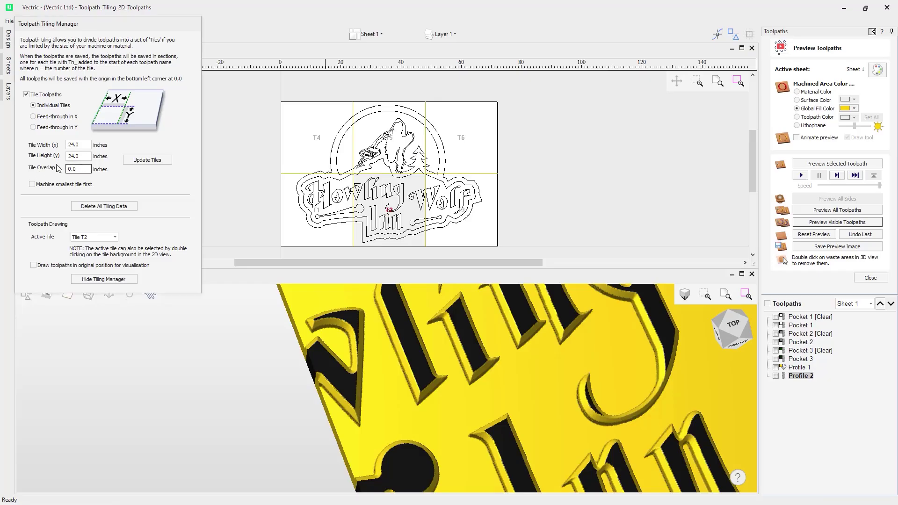
Step: Set the tile overlap to 0.25 inches and update the tiles
{"action": "left_click", "coordinate": [87, 169]}
{"action": "left_click", "coordinate": [148, 161]}
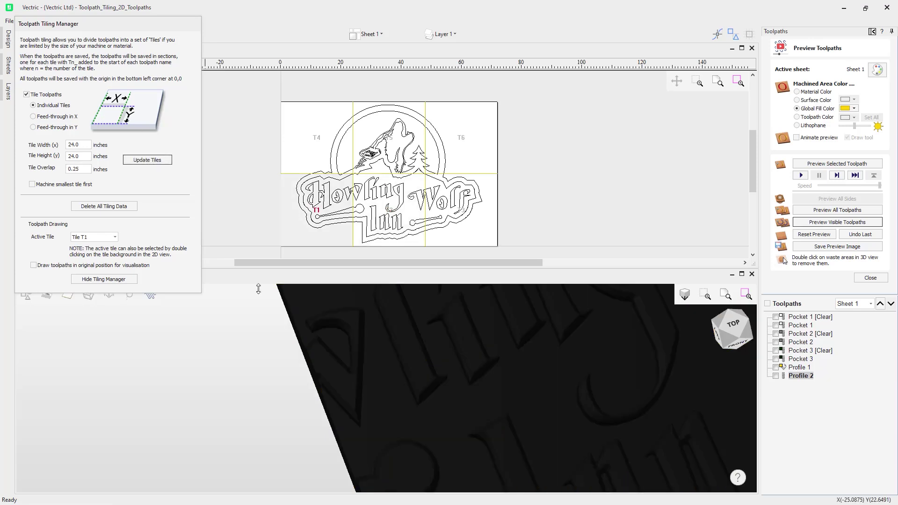
Step: Reset the preview, make T2 the active tile, and preview all its toolpaths to inspect the lettering at the tile's edge
{"action": "left_click", "coordinate": [819, 236]}
{"action": "left_click", "coordinate": [96, 237]}
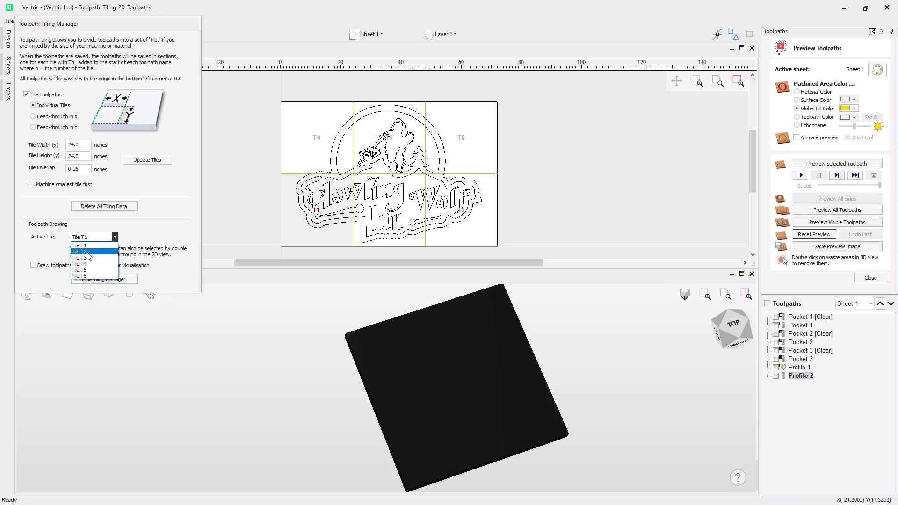
{"action": "left_click", "coordinate": [95, 255]}
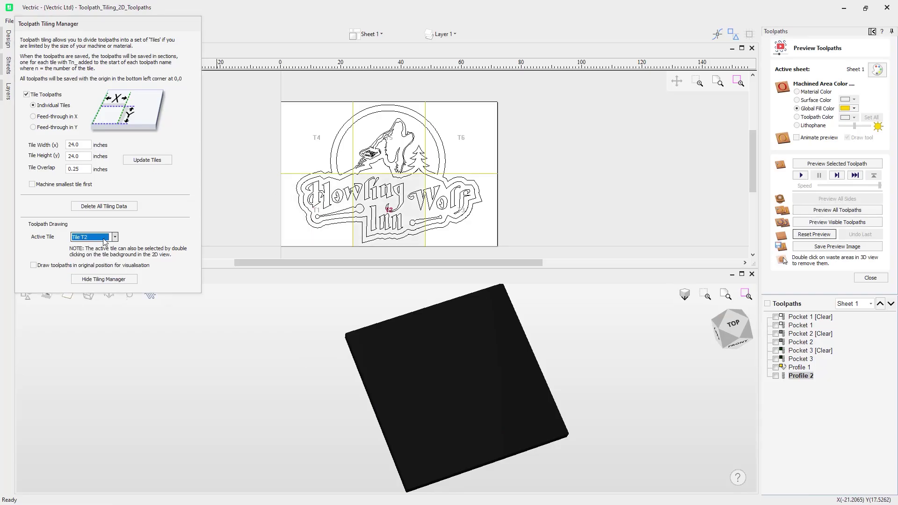
{"action": "left_click", "coordinate": [766, 304]}
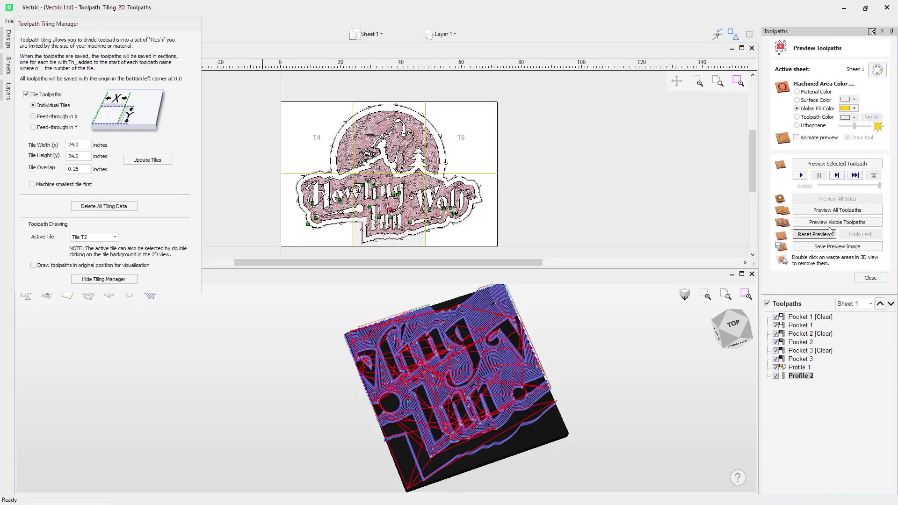
{"action": "left_click", "coordinate": [831, 223]}
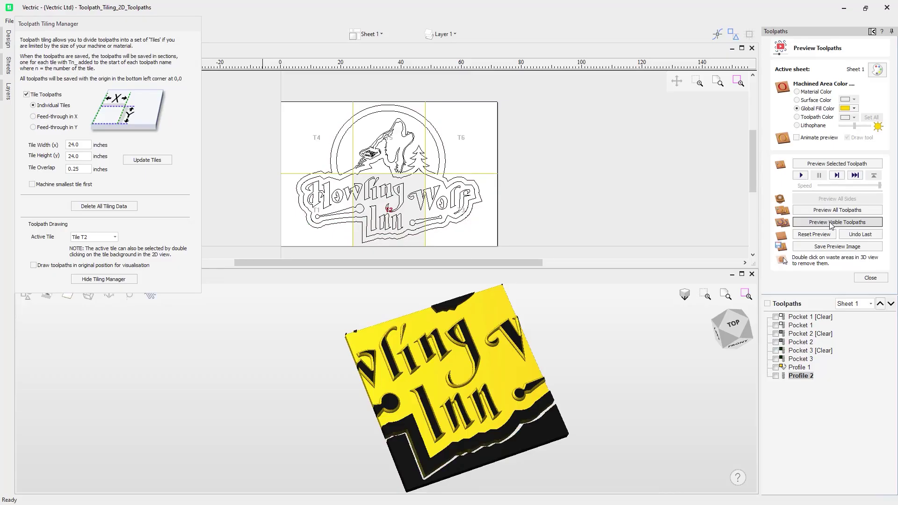
{"action": "scroll", "coordinate": [347, 377], "scroll_direction": "up", "scroll_amount": 5}
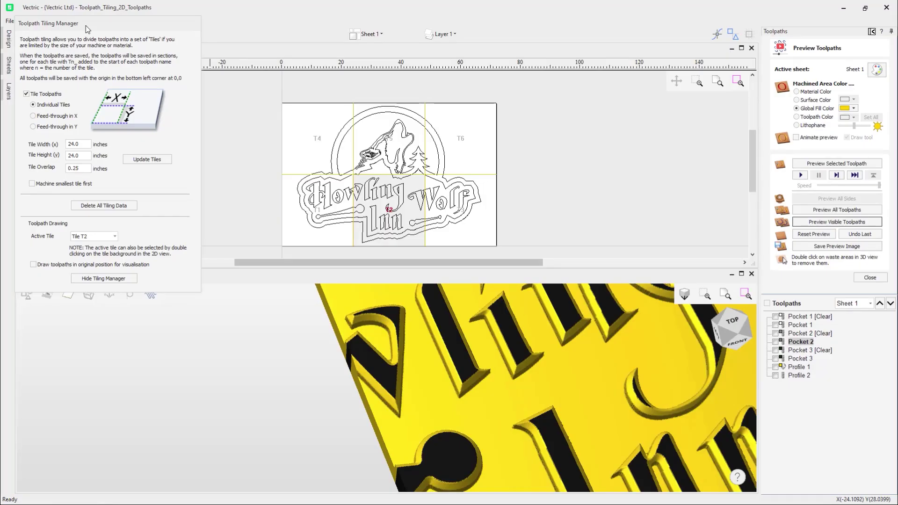
Step: Draw toolpaths in their original position, reset the preview to blank material, and view the whole sheet from the top
{"action": "left_click", "coordinate": [33, 264]}
{"action": "left_click", "coordinate": [829, 235]}
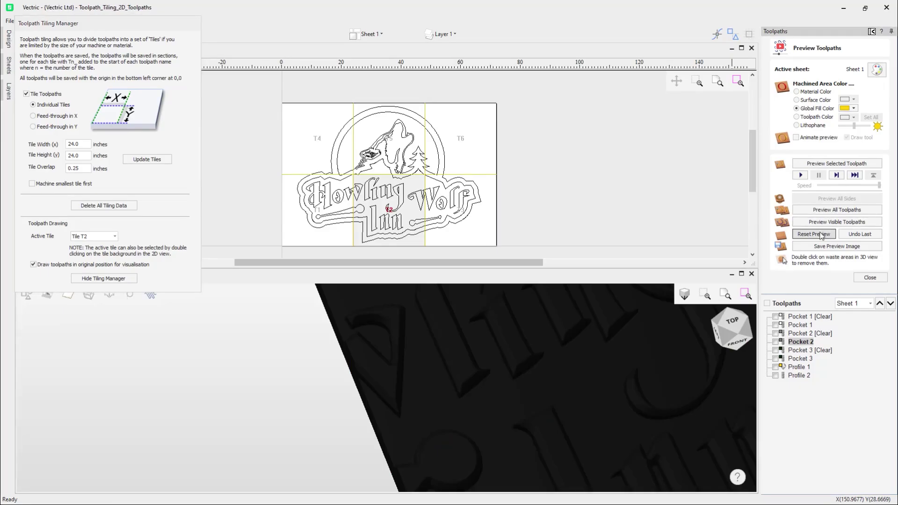
{"action": "left_click", "coordinate": [870, 277]}
{"action": "left_click", "coordinate": [735, 322]}
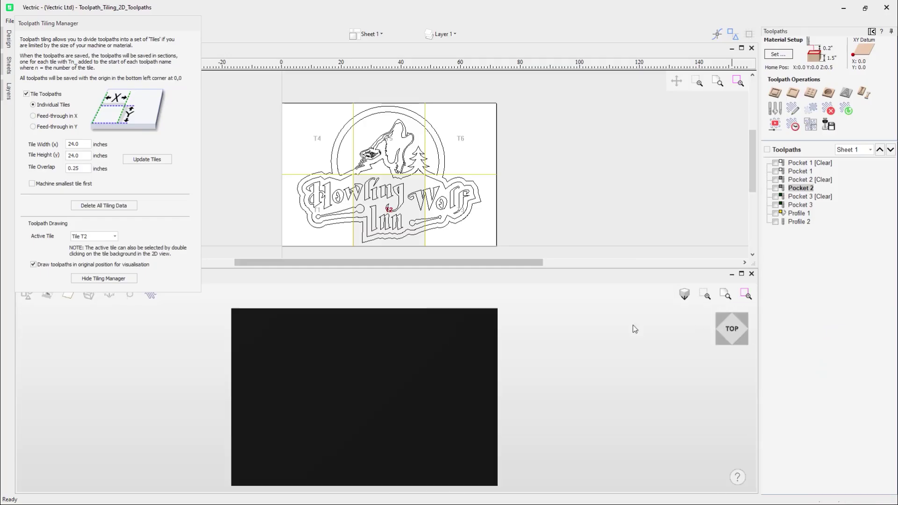
Step: Set up saving of all visible toolpaths to multiple files, output as tiles, with the Grbl (mm) (*.gcode) post processor
{"action": "left_click", "coordinate": [828, 125]}
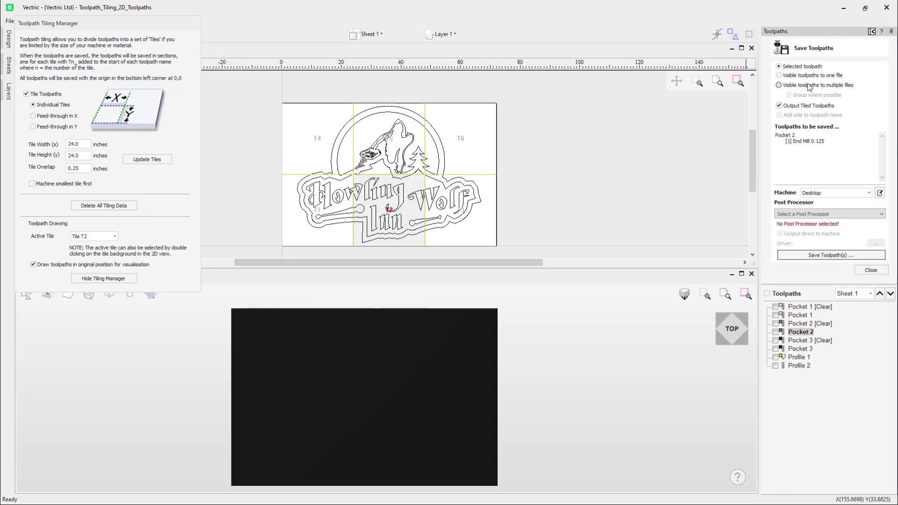
{"action": "left_click", "coordinate": [789, 86]}
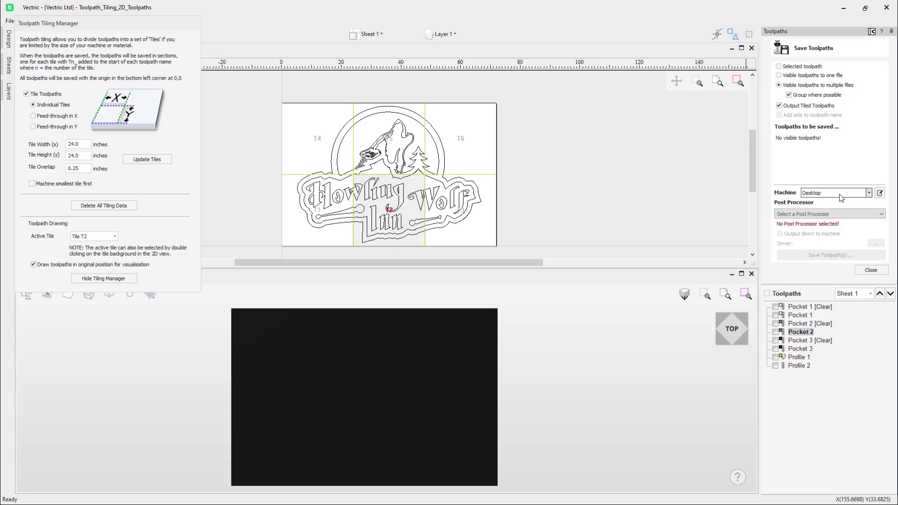
{"action": "left_click", "coordinate": [807, 214]}
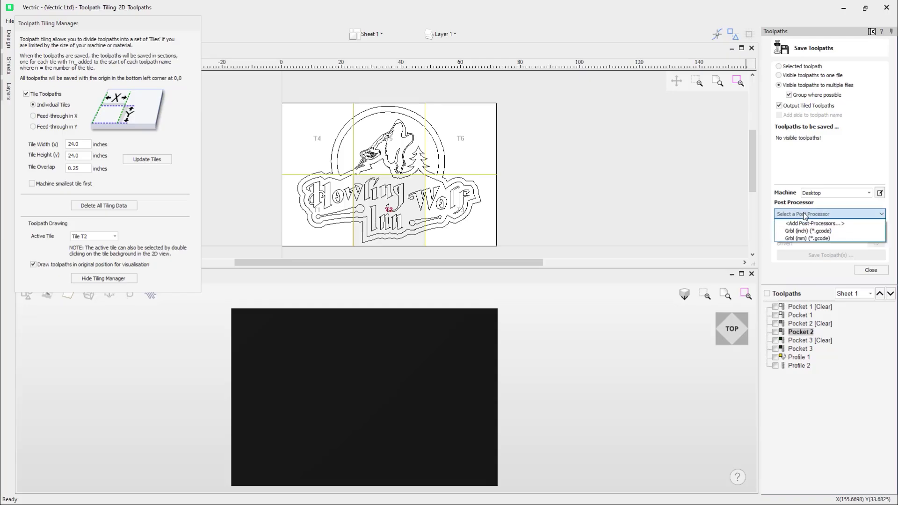
{"action": "left_click", "coordinate": [808, 238]}
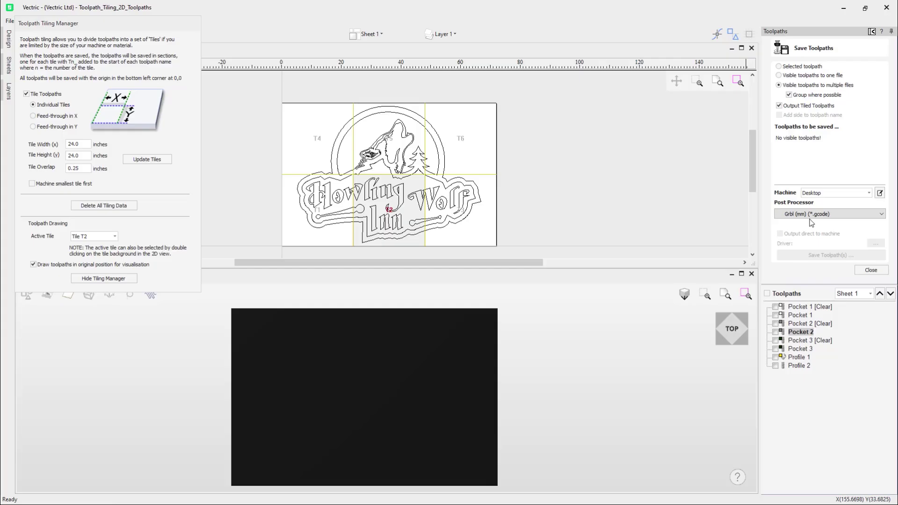
{"action": "left_click", "coordinate": [767, 293]}
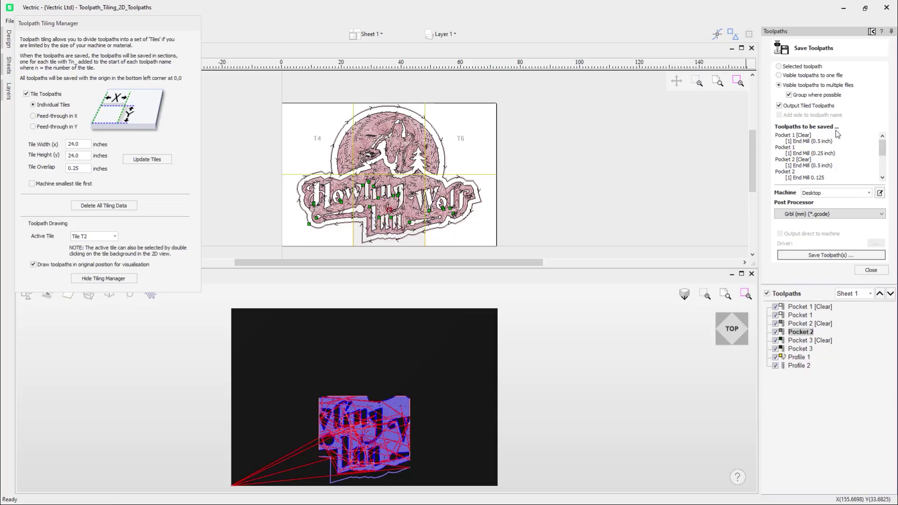
Step: Check the list of toolpaths for output and save the tiled toolpaths under the file name "Toolpath Tiling"
{"action": "left_click_drag", "start_coordinate": [882, 149], "coordinate": [780, 145]}
{"action": "left_click", "coordinate": [819, 255]}
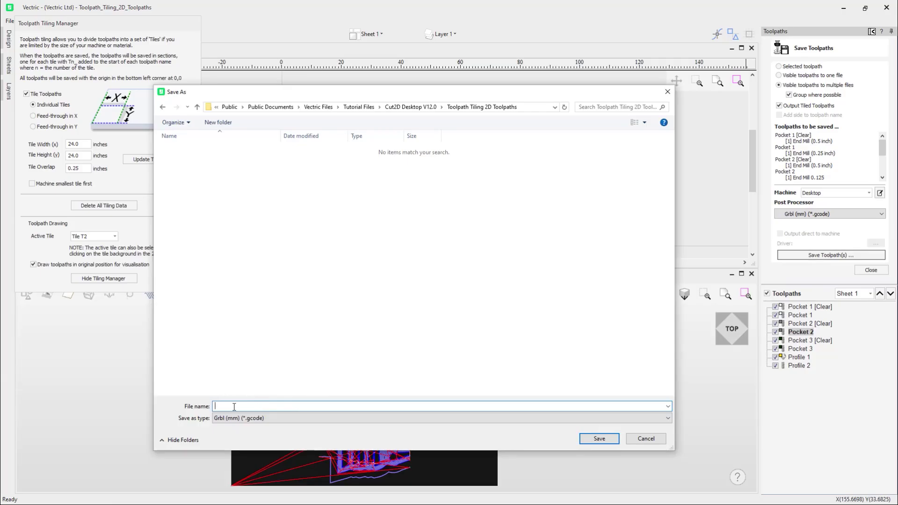
{"action": "type", "text": "Toolpath Tiling"}
{"action": "left_click", "coordinate": [598, 439]}
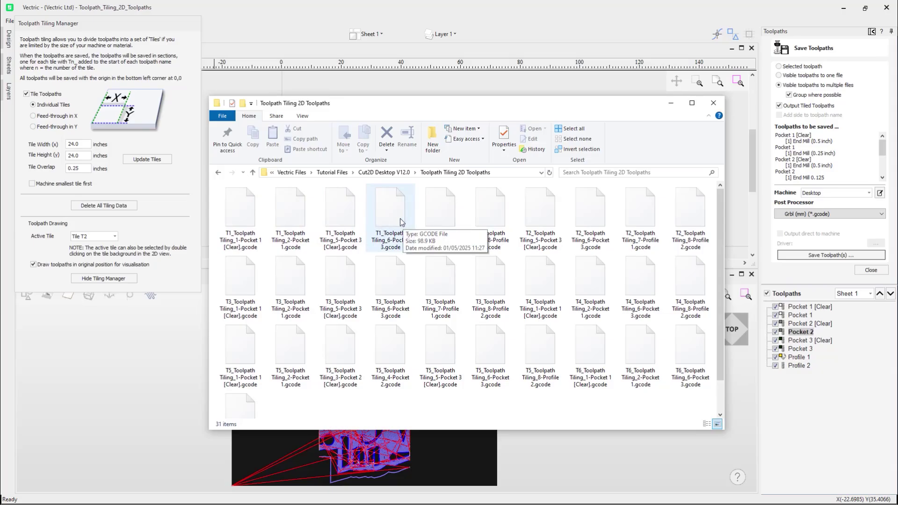
Step: Delete all the saved gcode files from the Toolpath Tiling 2D Toolpaths folder and close the folder
{"action": "left_click_drag", "start_coordinate": [695, 407], "coordinate": [232, 197]}
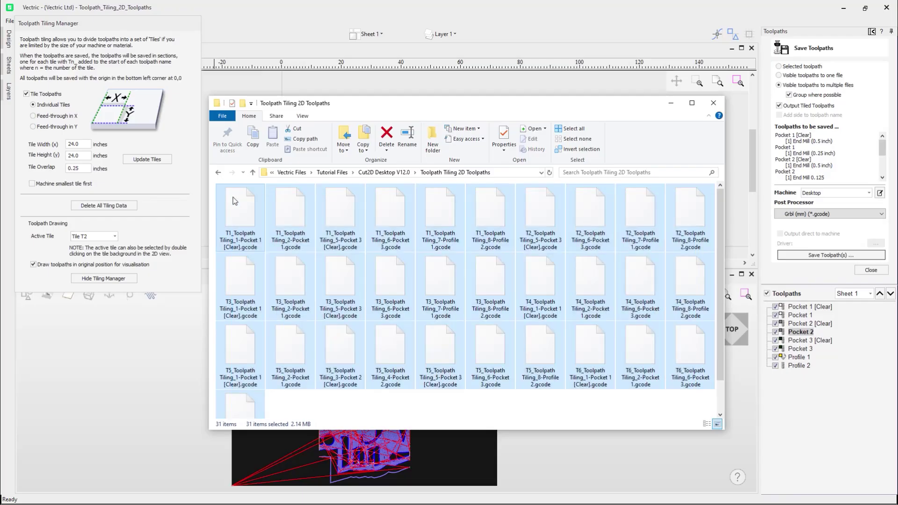
{"action": "key", "text": "Delete"}
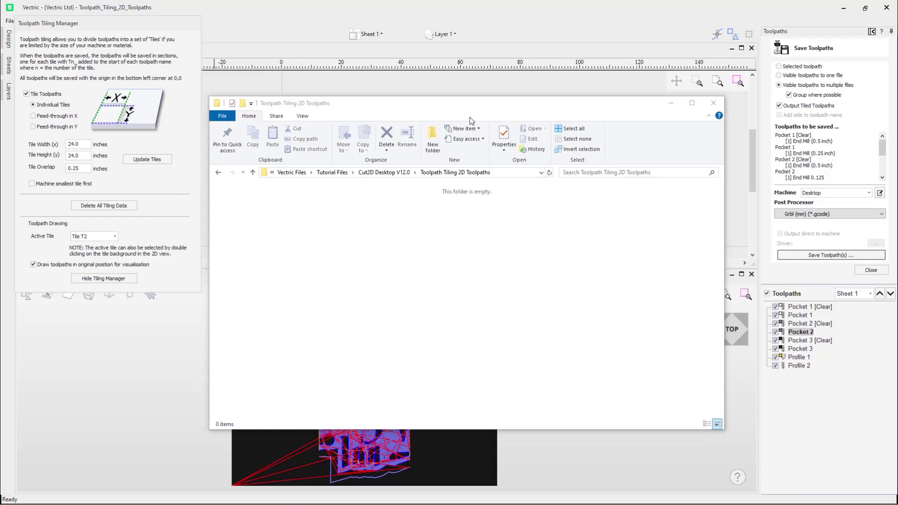
{"action": "key", "text": "alt+F4"}
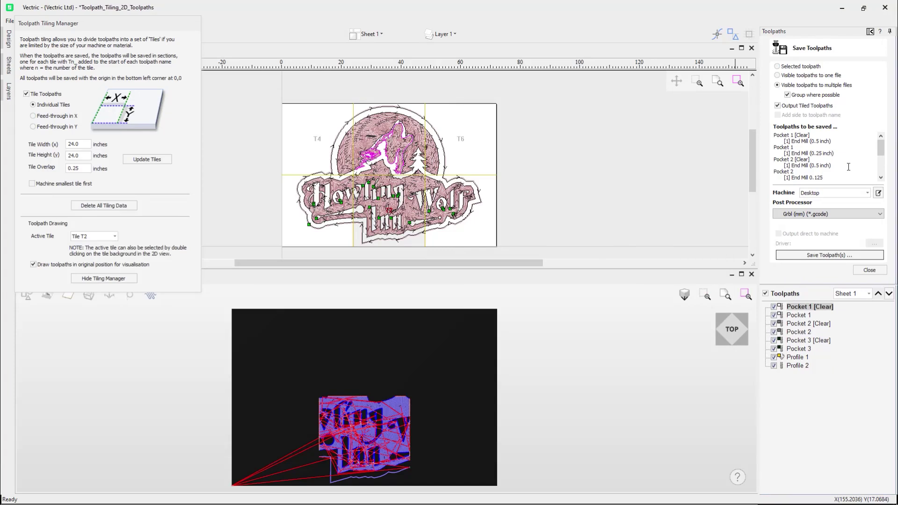
Step: Compare the tools of the clear toolpaths and move Pocket 2 [Clear] directly below Pocket 1 [Clear]
{"action": "left_click", "coordinate": [817, 324]}
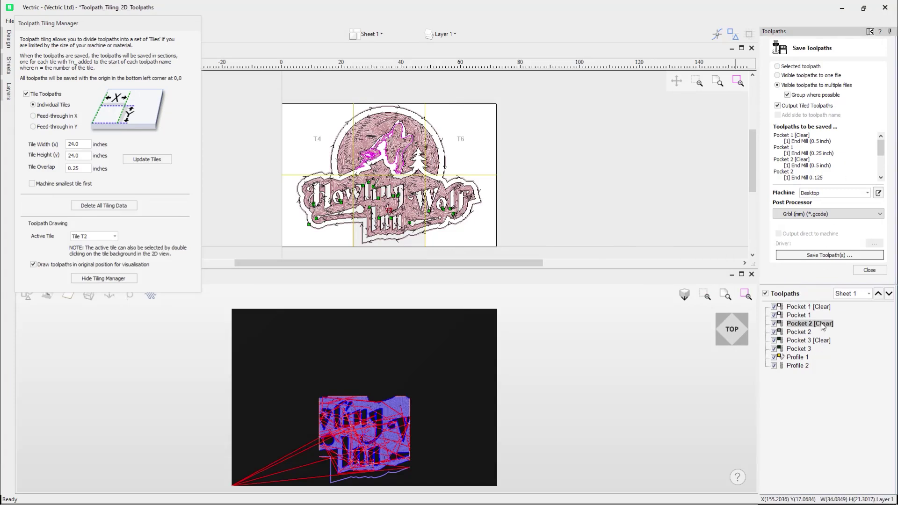
{"action": "mouse_move", "coordinate": [820, 327]}
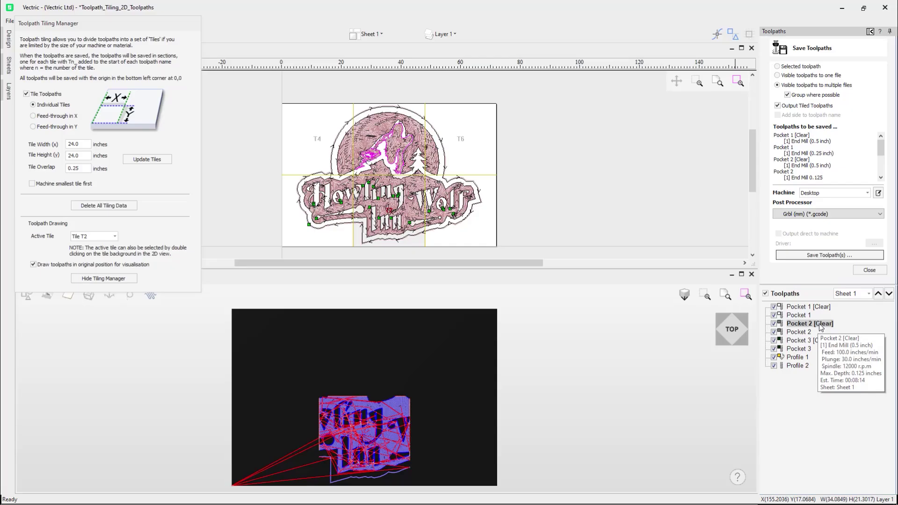
{"action": "left_click", "coordinate": [814, 306]}
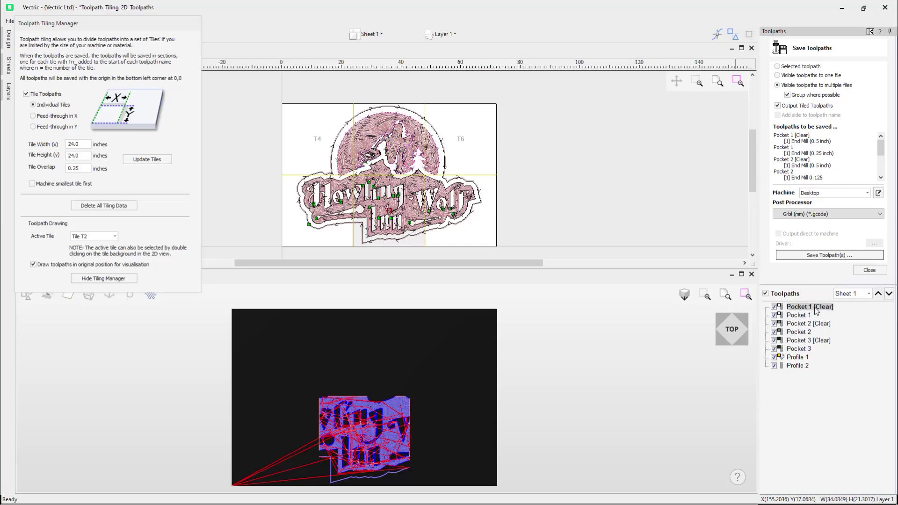
{"action": "left_click", "coordinate": [816, 341]}
{"action": "mouse_move", "coordinate": [816, 344]}
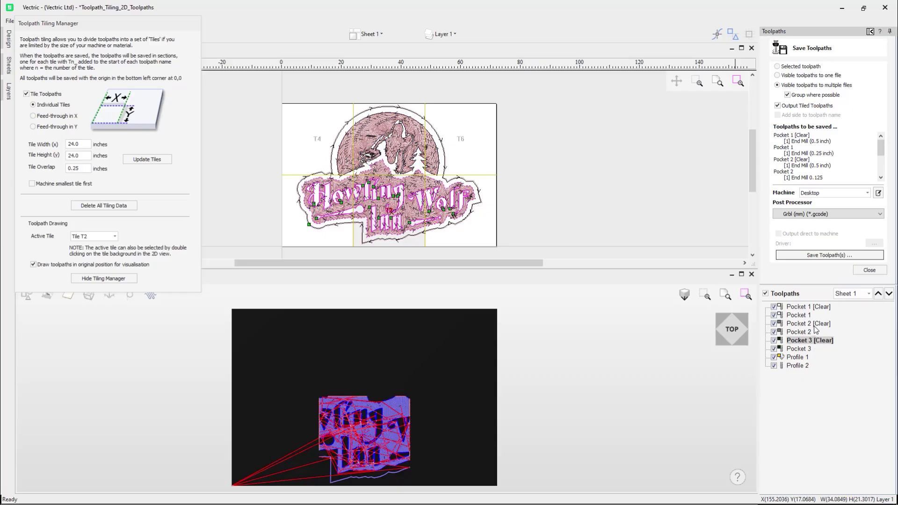
{"action": "left_click", "coordinate": [815, 324]}
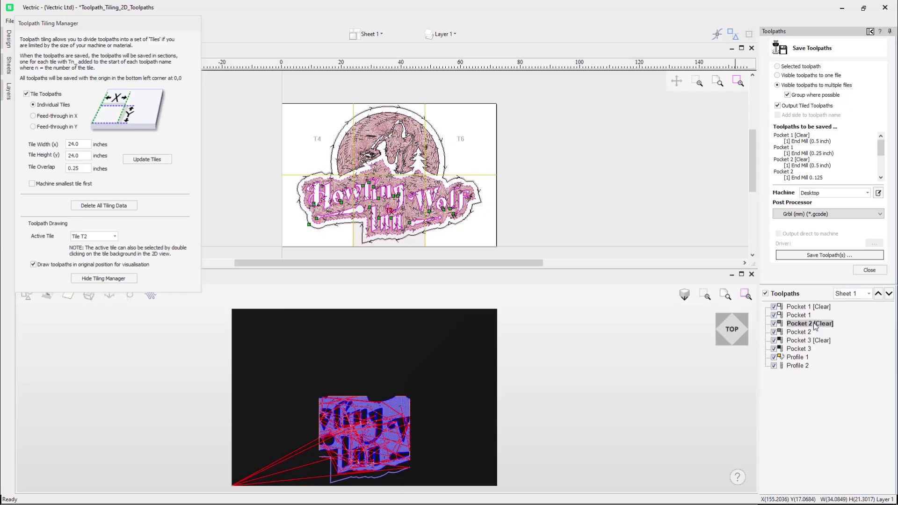
{"action": "left_click", "coordinate": [878, 295]}
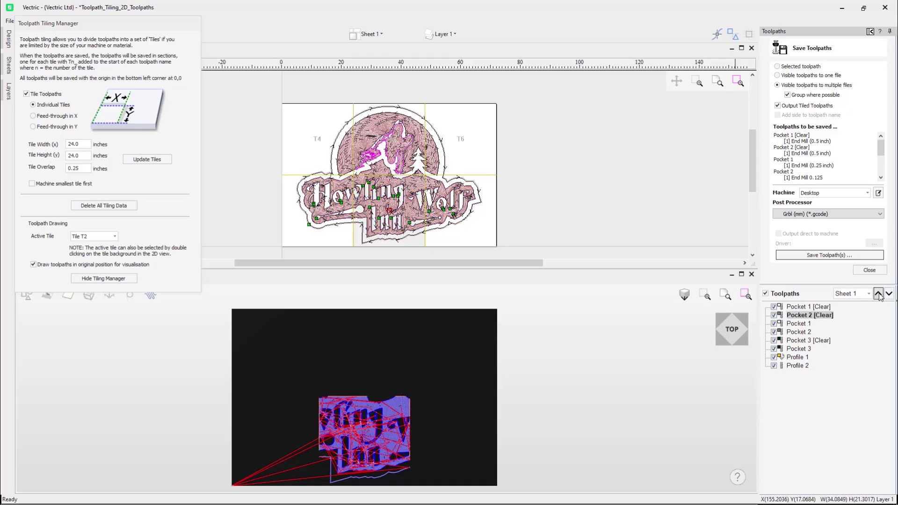
Step: Move the Pocket 3 [Clear] toolpath up the order to directly below Pocket 2 [Clear]
{"action": "left_click", "coordinate": [823, 341]}
{"action": "left_click", "coordinate": [878, 294]}
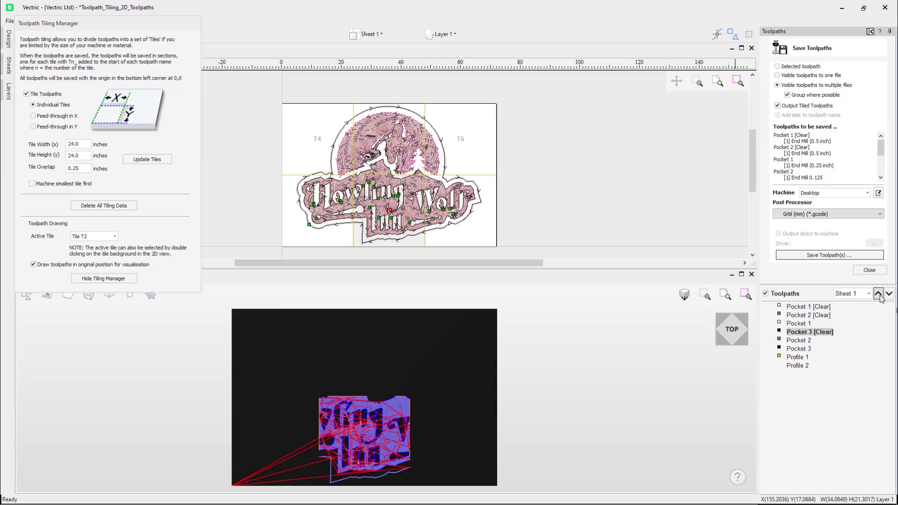
{"action": "left_click", "coordinate": [878, 295]}
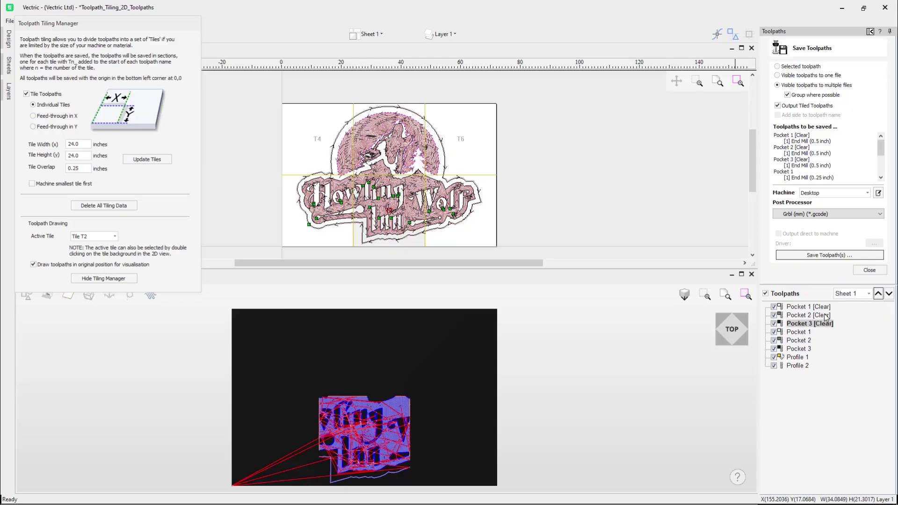
{"action": "mouse_move", "coordinate": [827, 310]}
Step: Save the reordered tiled toolpaths as "Tiling Toolpaths", look over the output files, and close their folder
{"action": "left_click", "coordinate": [819, 254]}
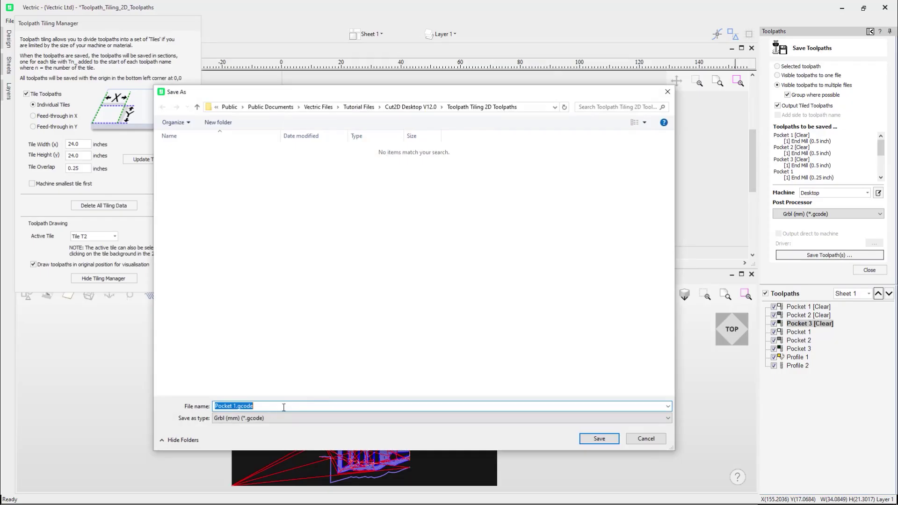
{"action": "type", "text": "T"}
{"action": "type", "text": "iling "}
{"action": "type", "text": "Toll"}
{"action": "key", "text": "BackSpace"}
{"action": "key", "text": "BackSpace"}
{"action": "type", "text": "olpaths"}
{"action": "left_click", "coordinate": [600, 438]}
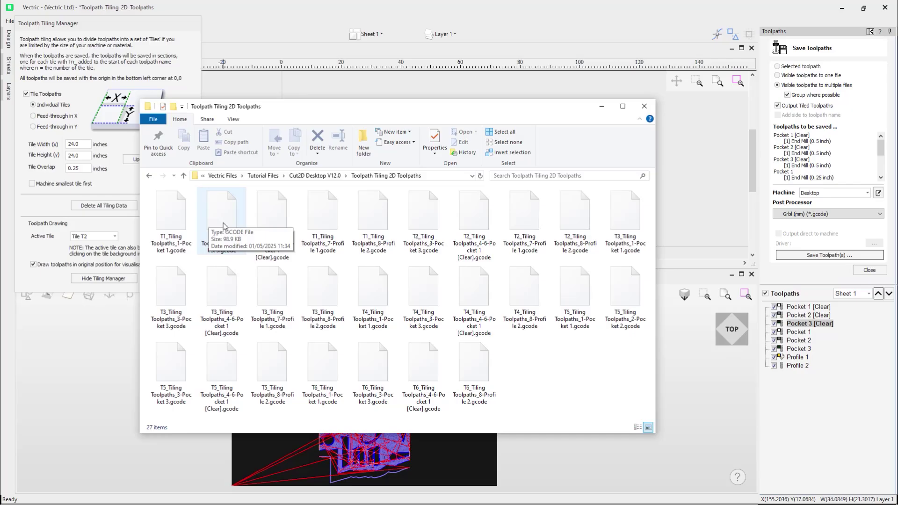
{"action": "key", "text": "alt+F4"}
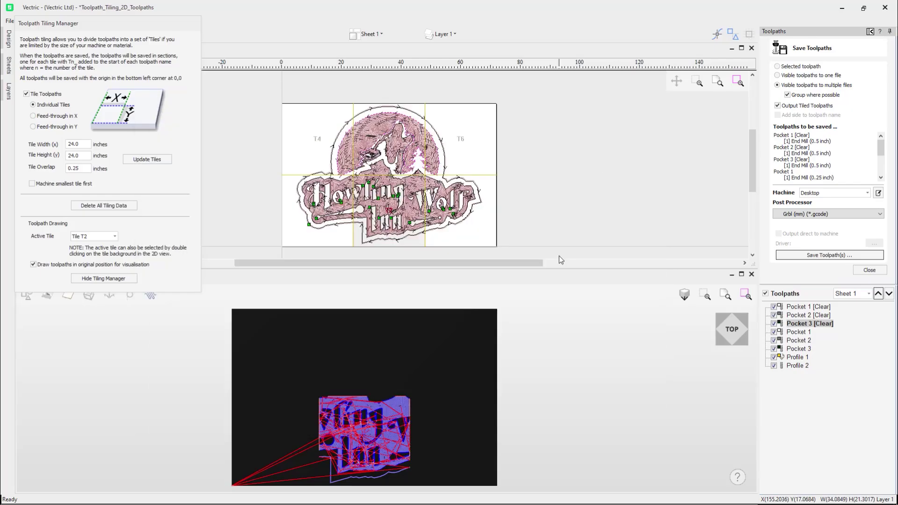